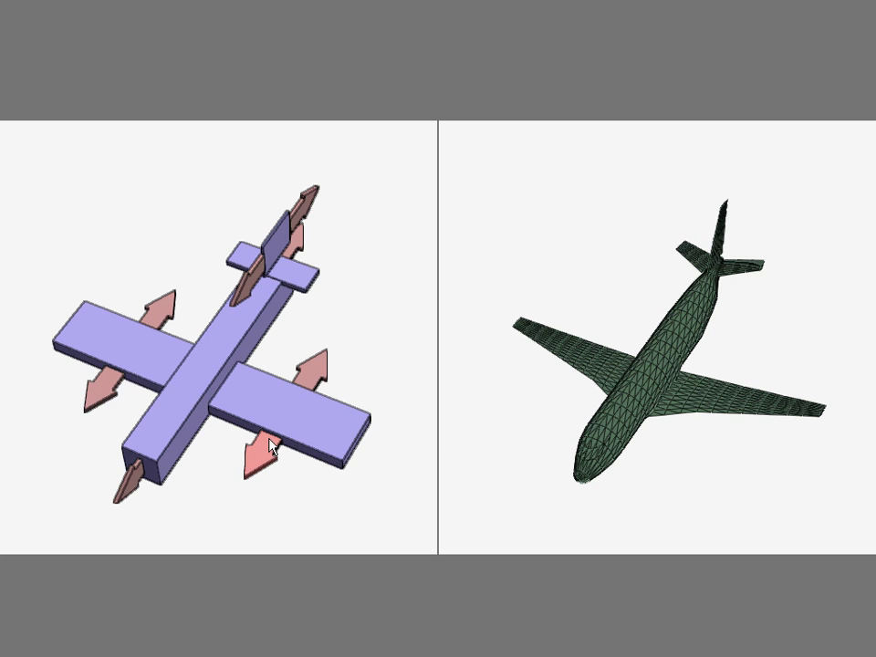
Widen the airplane wing, then lengthen and shift the right wing box to match a small business jet.
{"action": "left_click_drag", "start_coordinate": [271, 447], "coordinate": [270, 454]}
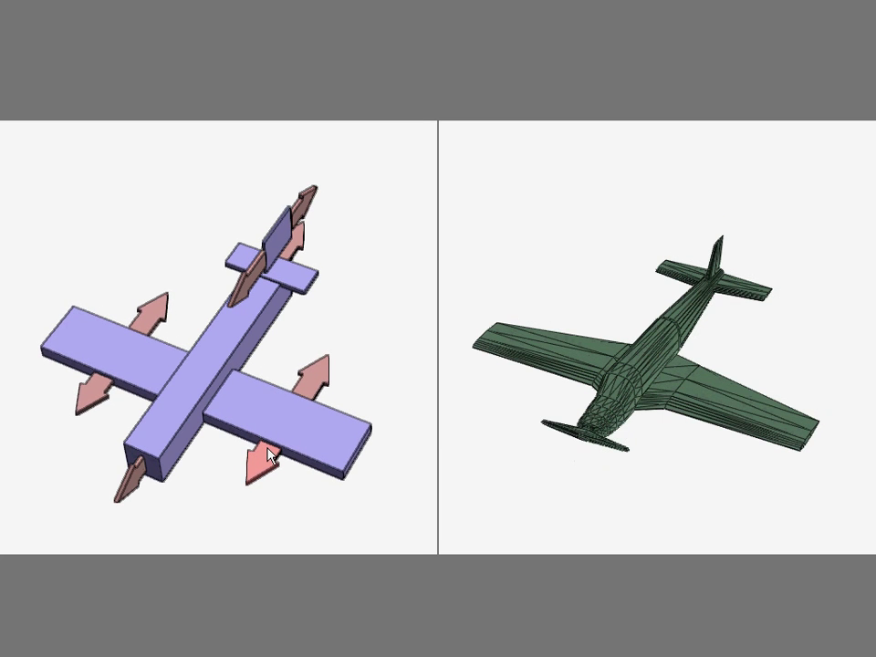
{"action": "left_click", "coordinate": [347, 493]}
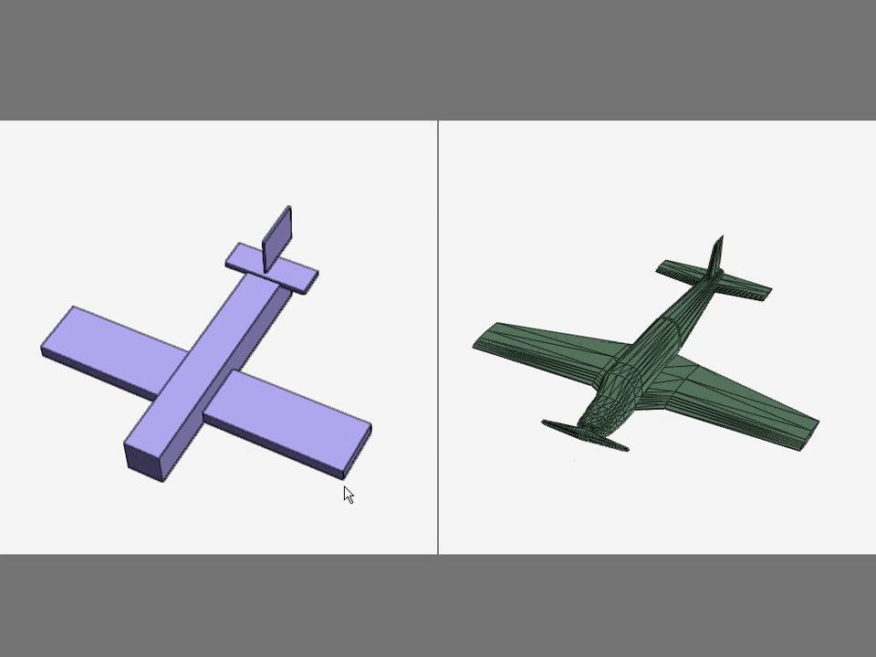
{"action": "left_click", "coordinate": [313, 448]}
{"action": "left_click_drag", "start_coordinate": [361, 461], "coordinate": [370, 475]}
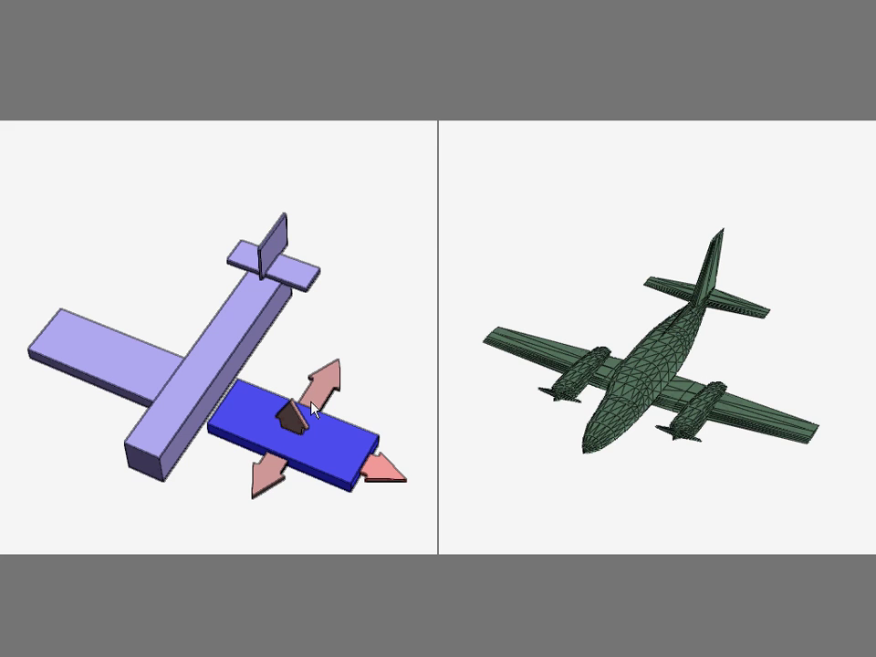
{"action": "left_click_drag", "start_coordinate": [312, 410], "coordinate": [316, 386]}
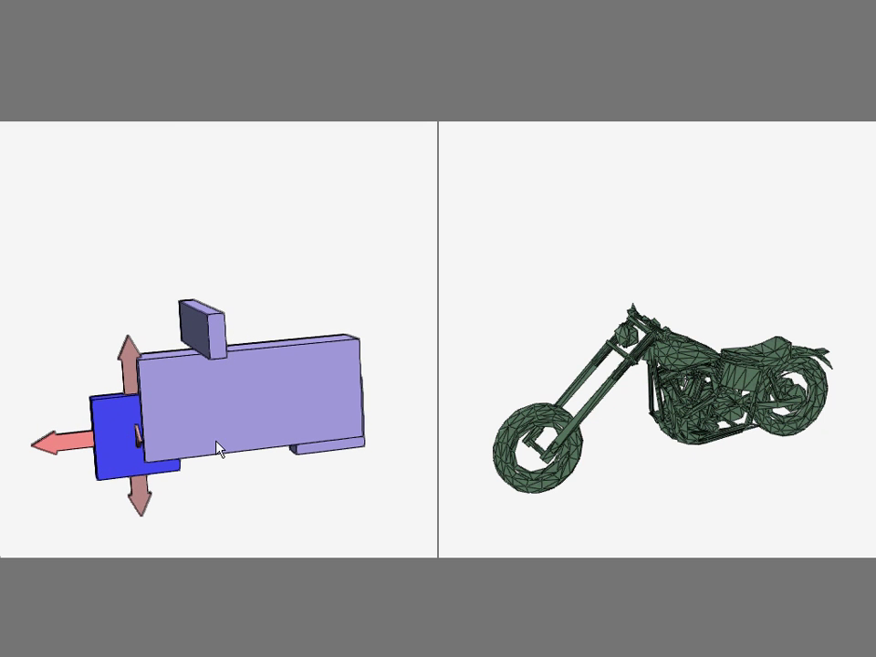
Select the motorcycle's main body box and stretch it taller until a bicycle matches.
{"action": "left_click", "coordinate": [277, 418]}
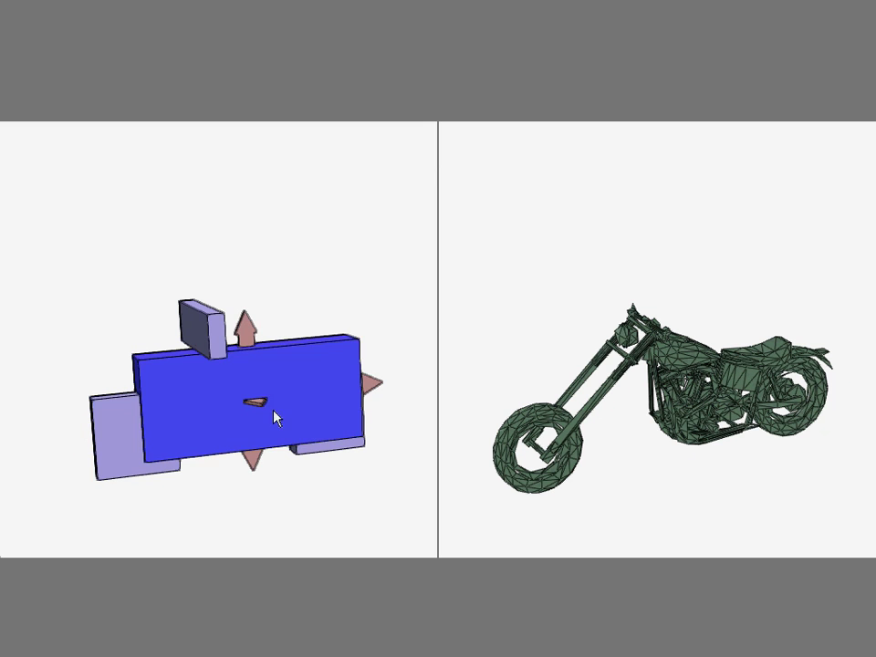
{"action": "left_click_drag", "start_coordinate": [249, 346], "coordinate": [240, 336]}
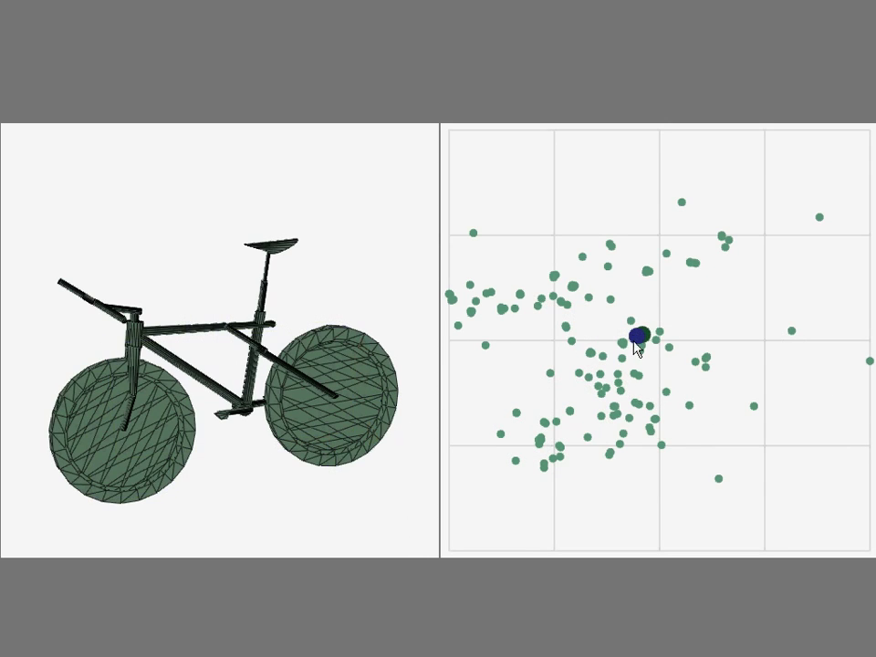
Drag the scatter-plot marker to browse nearby bikes and motorcycles in the collection.
{"action": "mouse_move", "coordinate": [638, 337]}
{"action": "left_mouse_down"}
{"action": "mouse_move", "coordinate": [587, 302]}
{"action": "mouse_move", "coordinate": [569, 307]}
{"action": "mouse_move", "coordinate": [573, 347]}
{"action": "mouse_move", "coordinate": [551, 350]}
{"action": "mouse_move", "coordinate": [472, 290]}
{"action": "mouse_move", "coordinate": [461, 308]}
{"action": "mouse_move", "coordinate": [485, 346]}
{"action": "mouse_move", "coordinate": [529, 374]}
{"action": "mouse_move", "coordinate": [512, 443]}
{"action": "mouse_move", "coordinate": [519, 479]}
{"action": "mouse_move", "coordinate": [554, 484]}
{"action": "mouse_move", "coordinate": [575, 457]}
{"action": "mouse_move", "coordinate": [639, 464]}
{"action": "mouse_move", "coordinate": [624, 412]}
{"action": "left_mouse_up"}
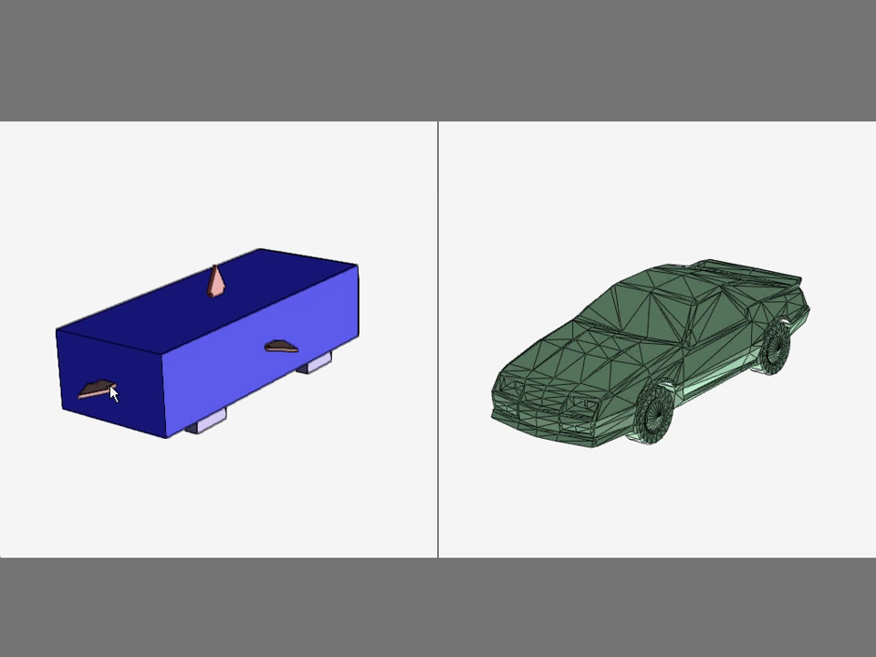
Lengthen, then shorten, the car box to browse cars, ending on a hatchback.
{"action": "left_click_drag", "start_coordinate": [109, 389], "coordinate": [89, 405]}
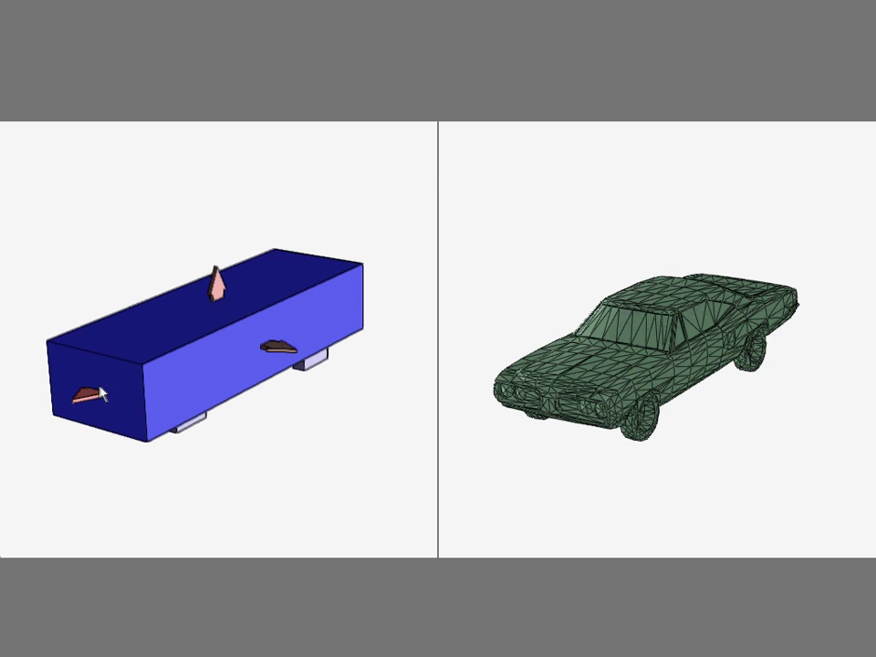
{"action": "left_click_drag", "start_coordinate": [98, 397], "coordinate": [122, 391]}
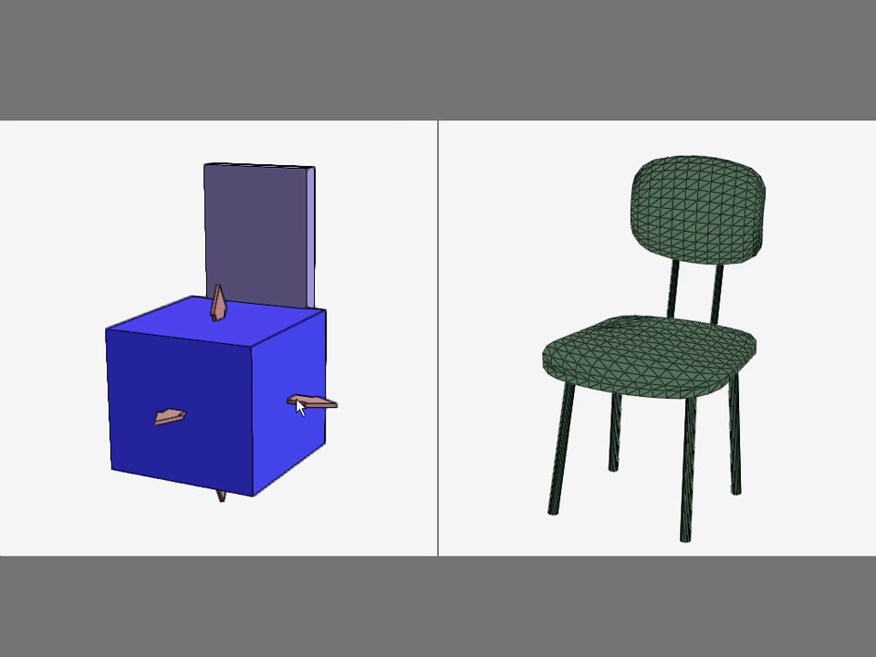
Select the chair's seat box and widen and resize it, returning to the padded thin-legged chair.
{"action": "left_click", "coordinate": [300, 403]}
{"action": "left_click_drag", "start_coordinate": [301, 404], "coordinate": [305, 405]}
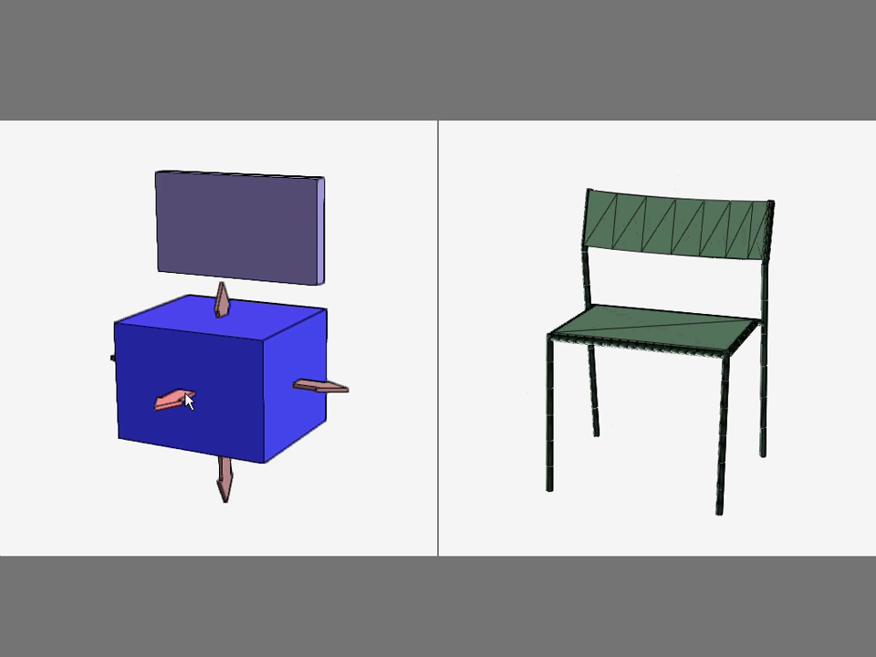
{"action": "scroll", "coordinate": [188, 402], "scroll_direction": "down", "scroll_amount": 1}
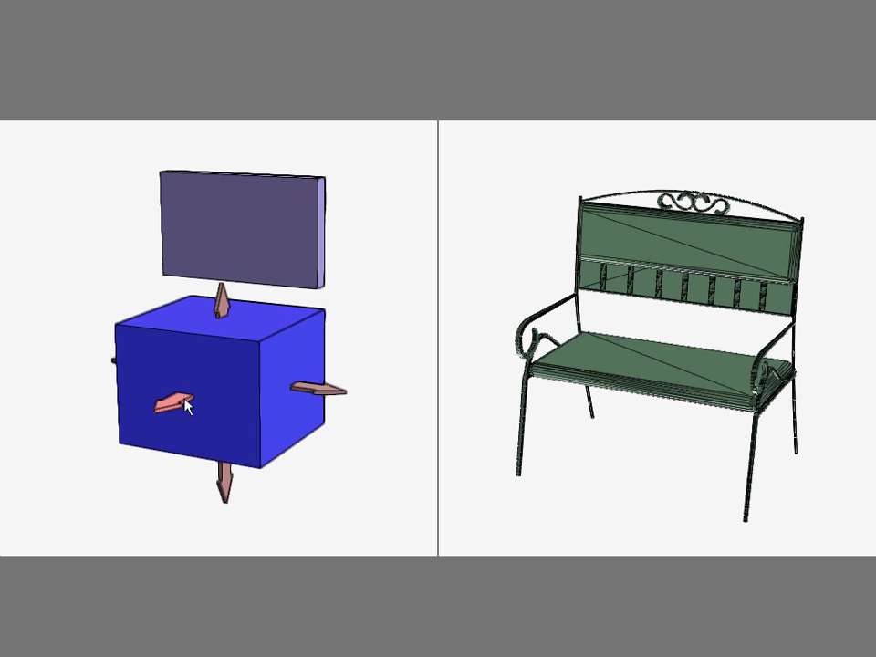
{"action": "left_click_drag", "start_coordinate": [188, 406], "coordinate": [178, 415]}
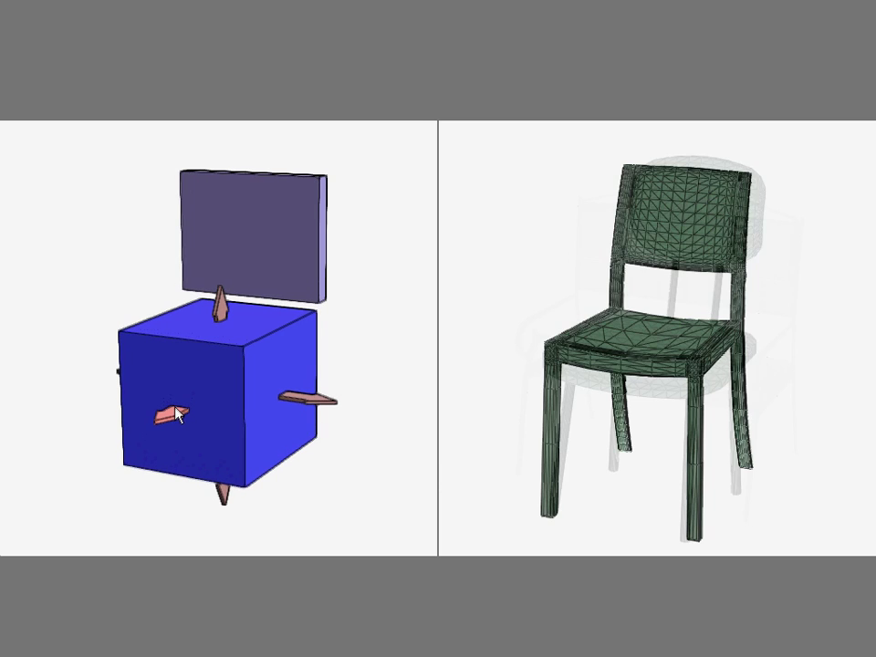
{"action": "left_click_drag", "start_coordinate": [178, 416], "coordinate": [178, 416]}
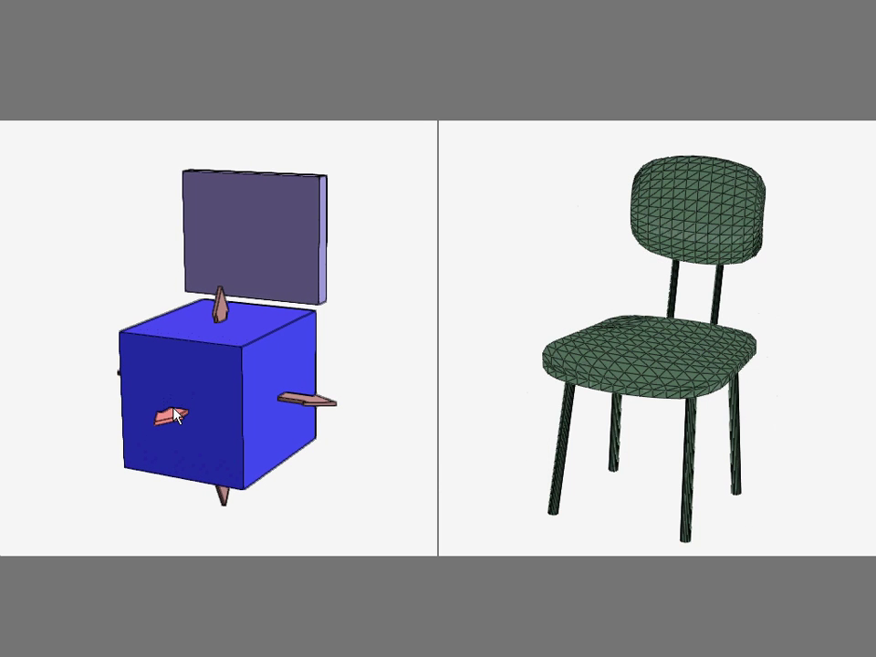